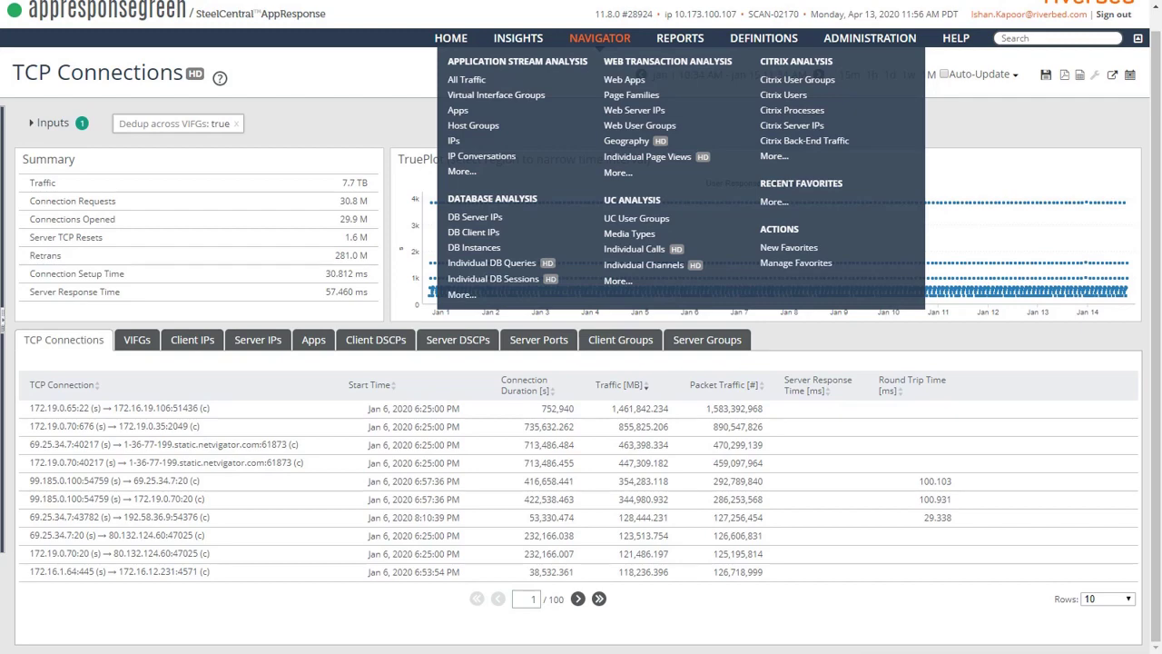
Open the IP Conversations insight from the transaction insights
{"action": "mouse_move", "coordinate": [517, 37]}
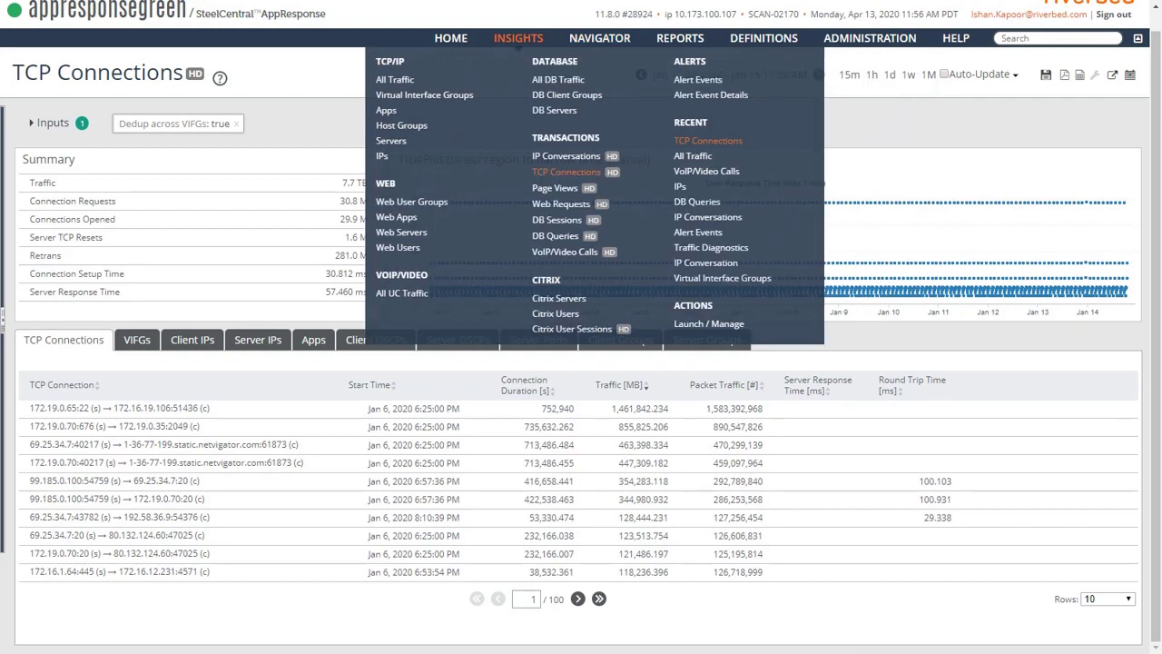
{"action": "mouse_move", "coordinate": [599, 37]}
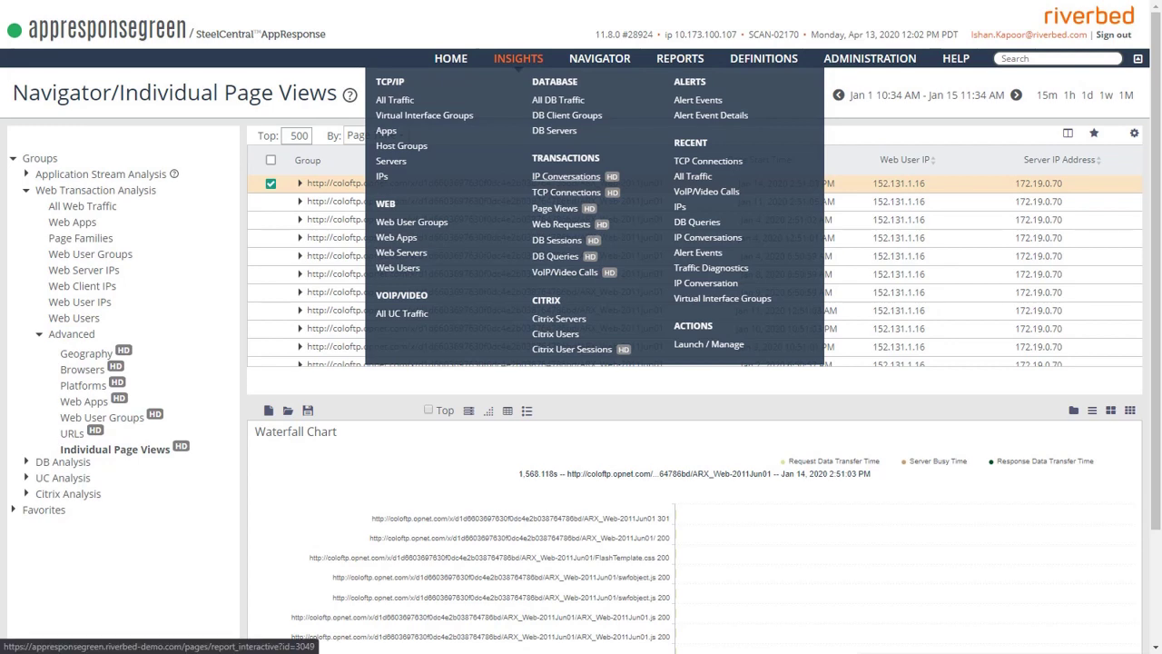
{"action": "left_click", "coordinate": [566, 176]}
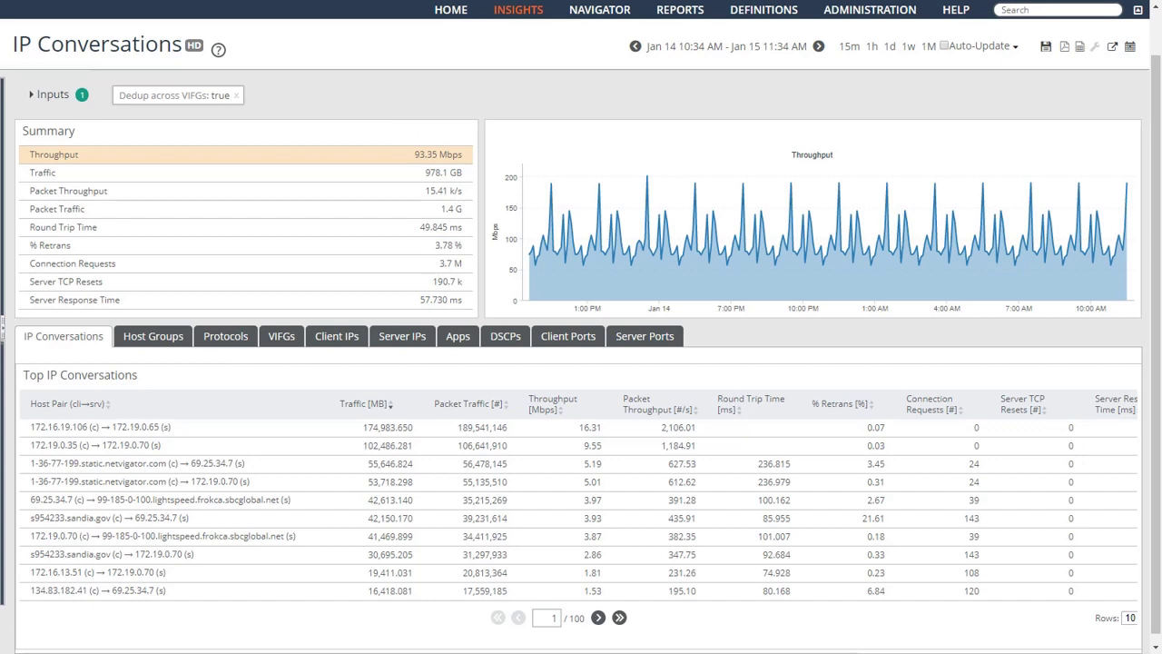
Review the filter inputs available for the IP Conversations insight, such as protocol, host group, IPs and ports
{"action": "left_click", "coordinate": [50, 94]}
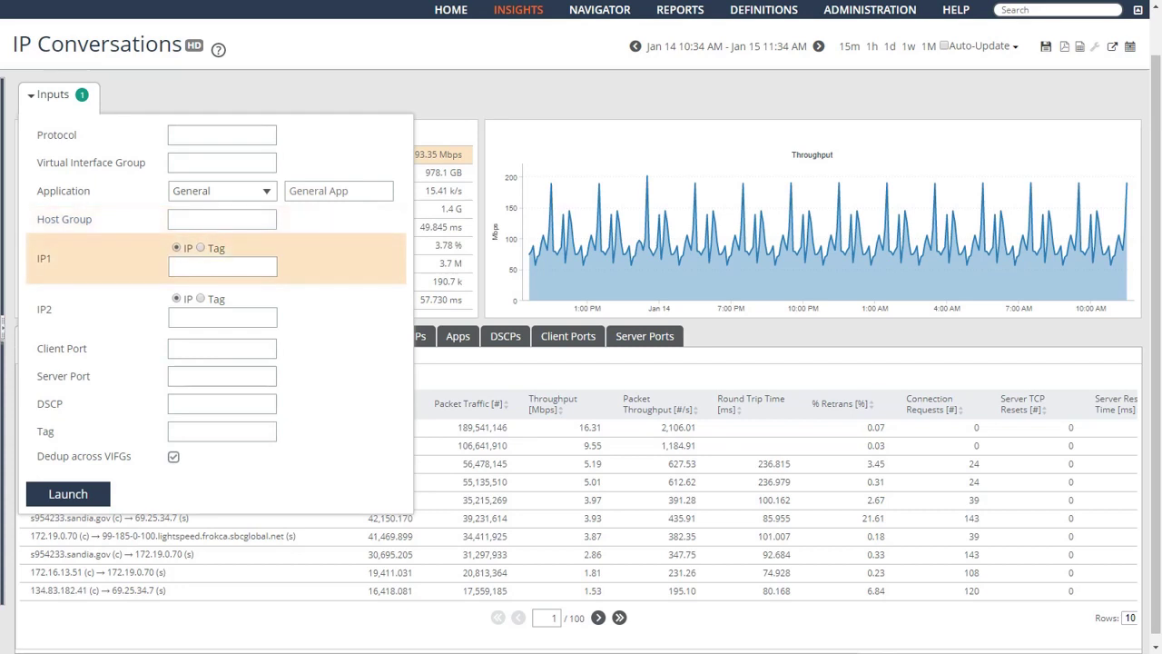
{"action": "left_click", "coordinate": [52, 94]}
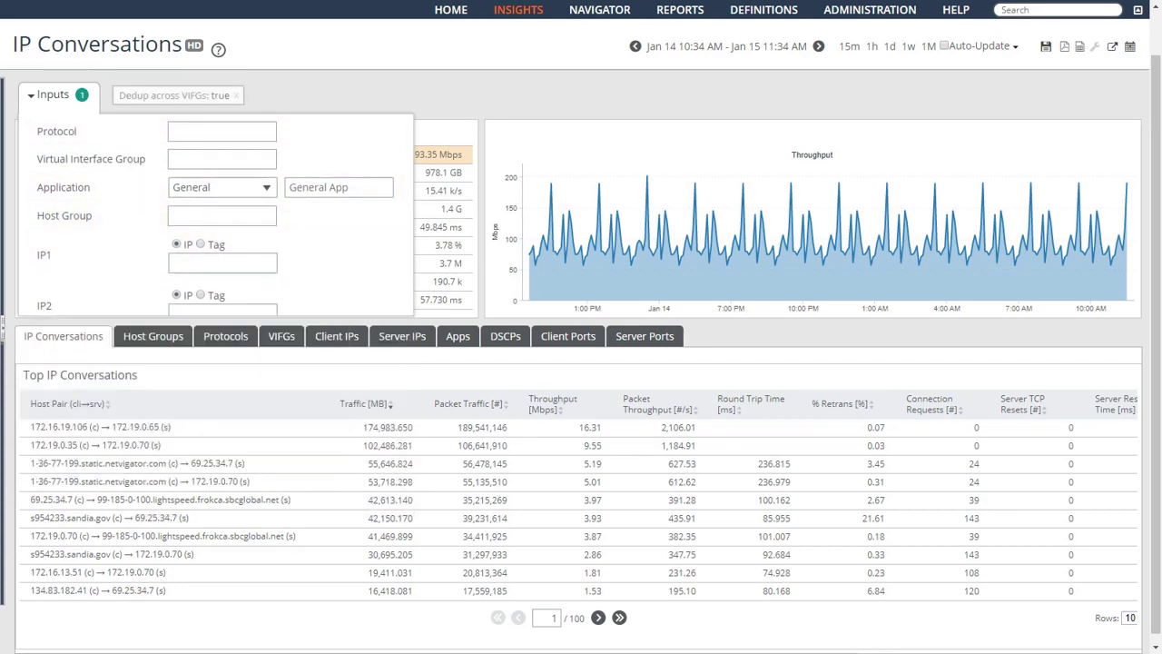
{"action": "left_click", "coordinate": [53, 94]}
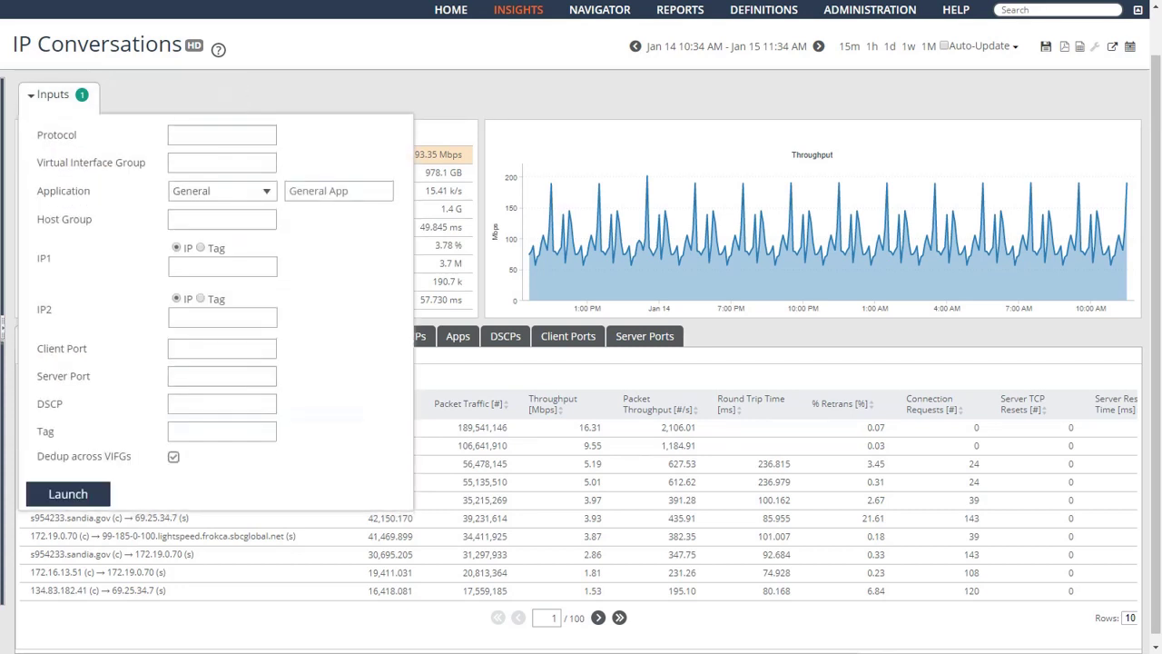
{"action": "left_click", "coordinate": [53, 94]}
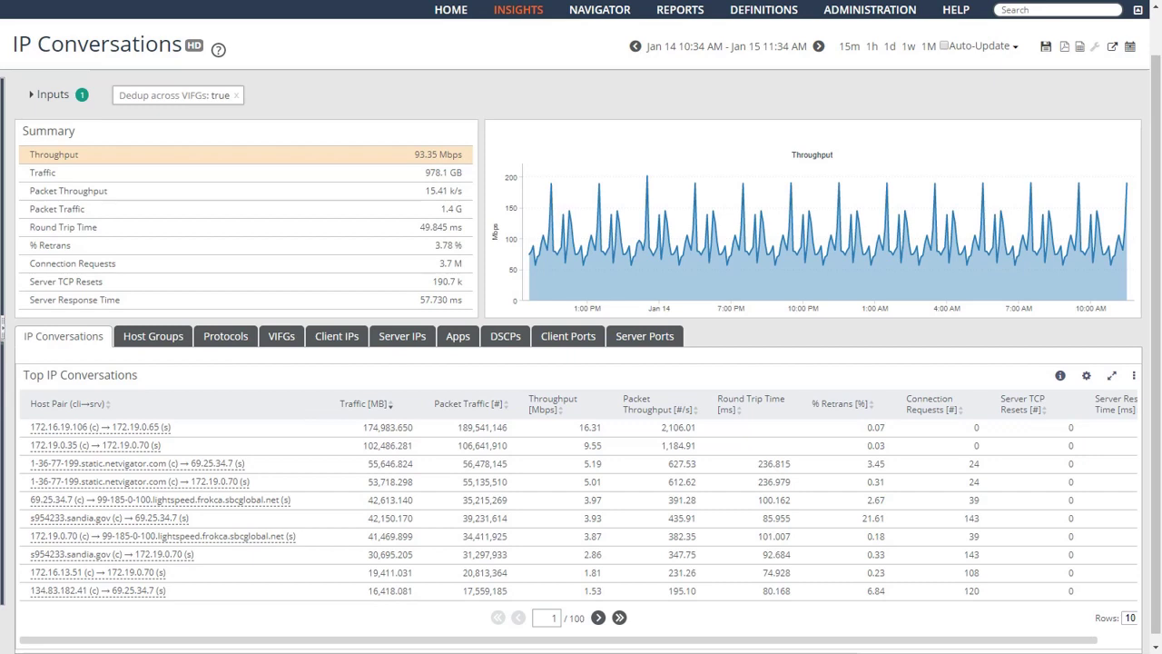
Set the Top IP Conversations table to group the top 40000 conversations by Traffic
{"action": "left_click", "coordinate": [1134, 375]}
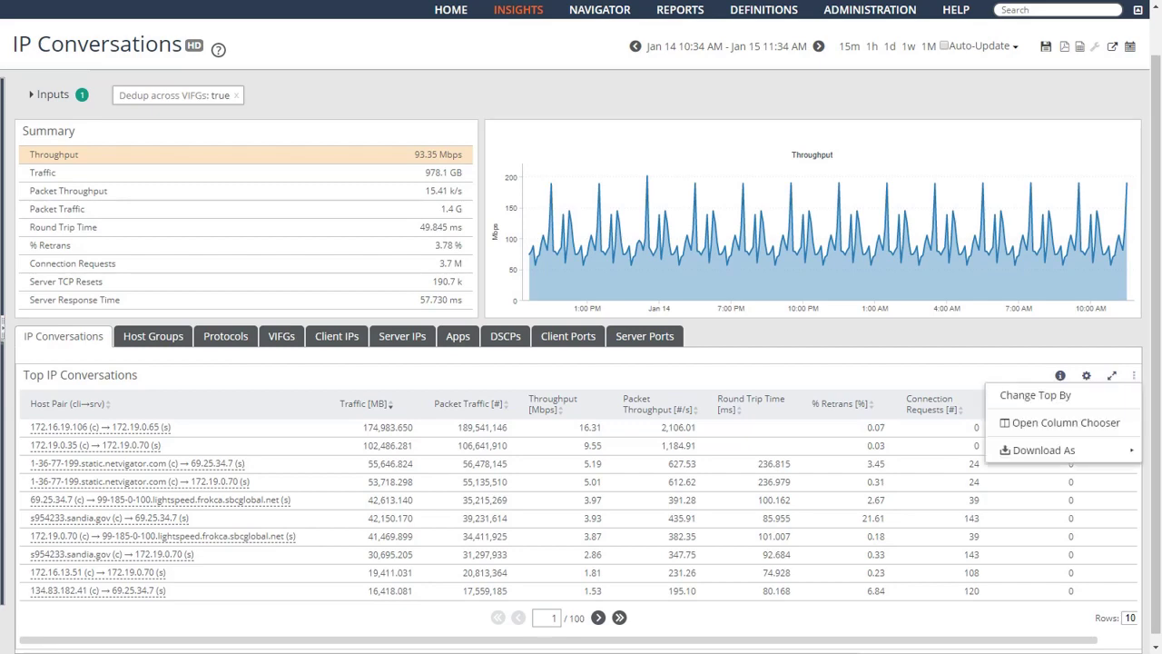
{"action": "left_click", "coordinate": [1035, 395]}
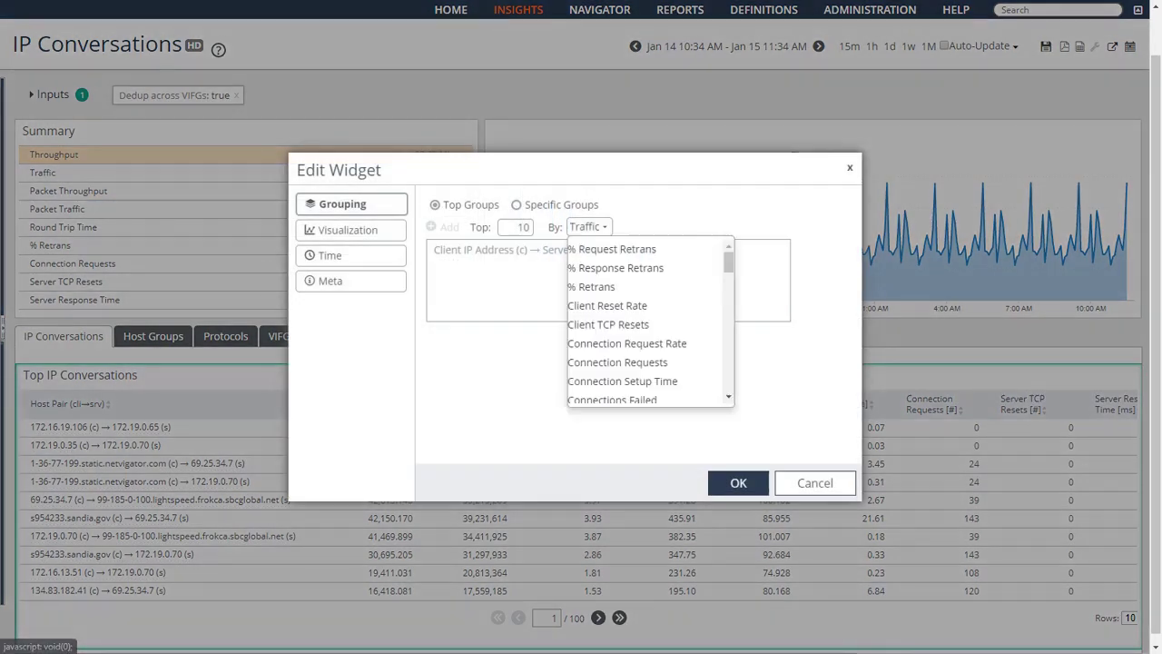
{"action": "left_click", "coordinate": [516, 227]}
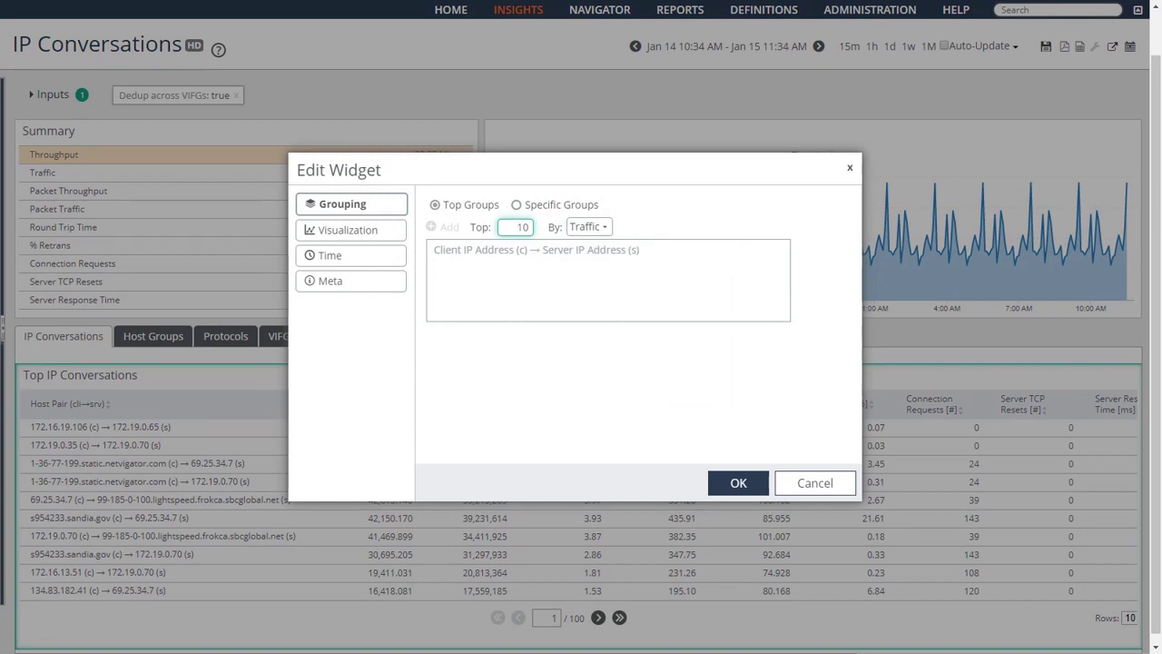
{"action": "double_click", "coordinate": [517, 227]}
{"action": "type", "text": "40000"}
{"action": "left_click", "coordinate": [738, 482]}
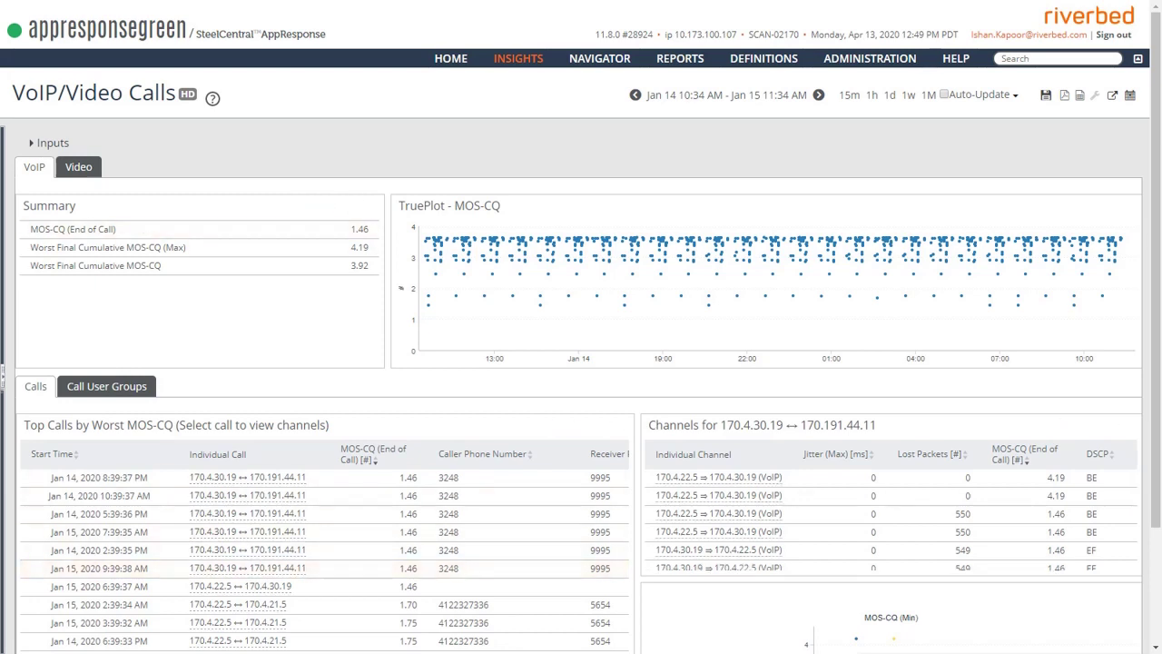
Set the TruePlot - MOS-CQ chart on VoIP/Video Calls to plot the top 40000 calls by MOS-CQ (End of Call)
{"action": "left_click", "coordinate": [1133, 206]}
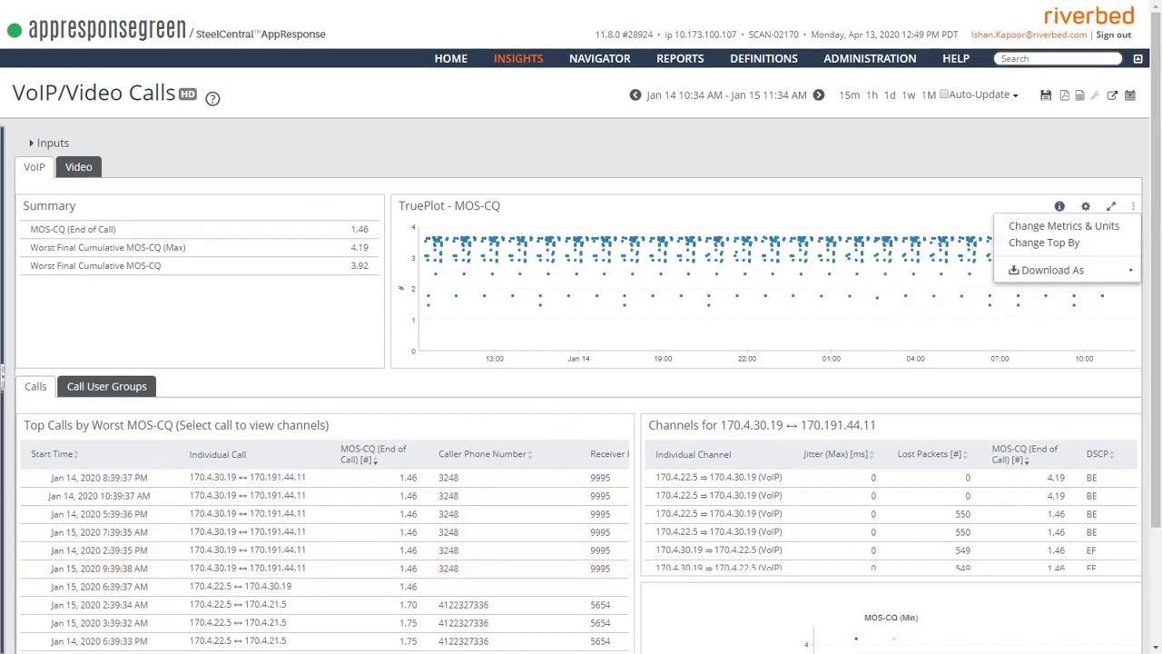
{"action": "left_click", "coordinate": [1044, 242]}
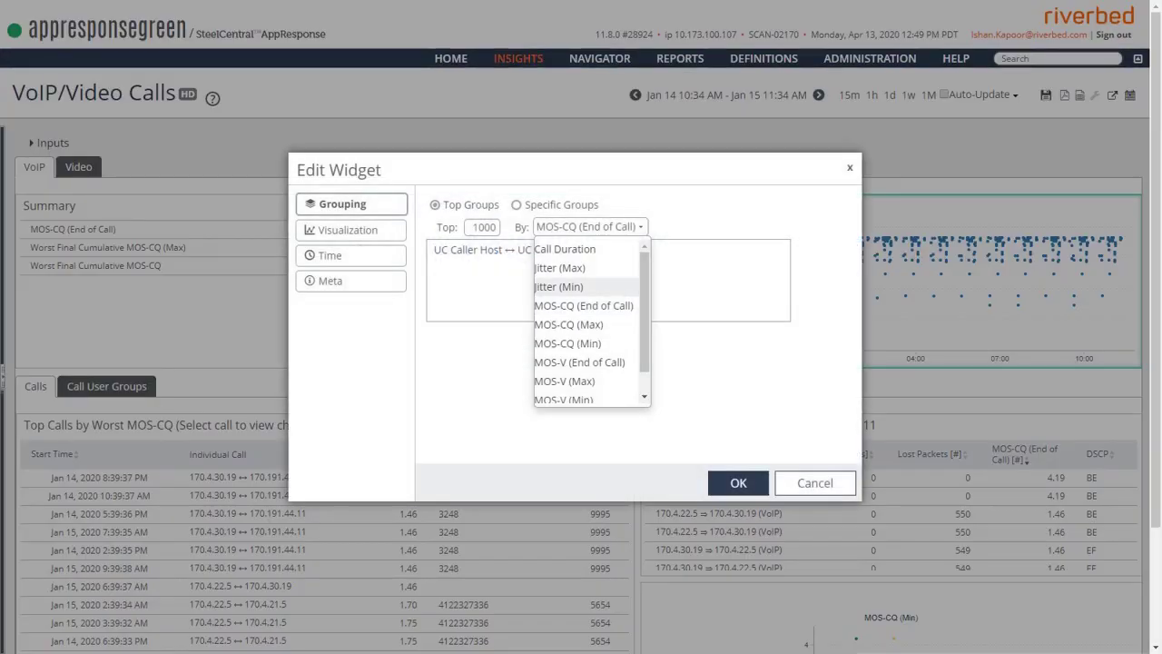
{"action": "left_click", "coordinate": [483, 227]}
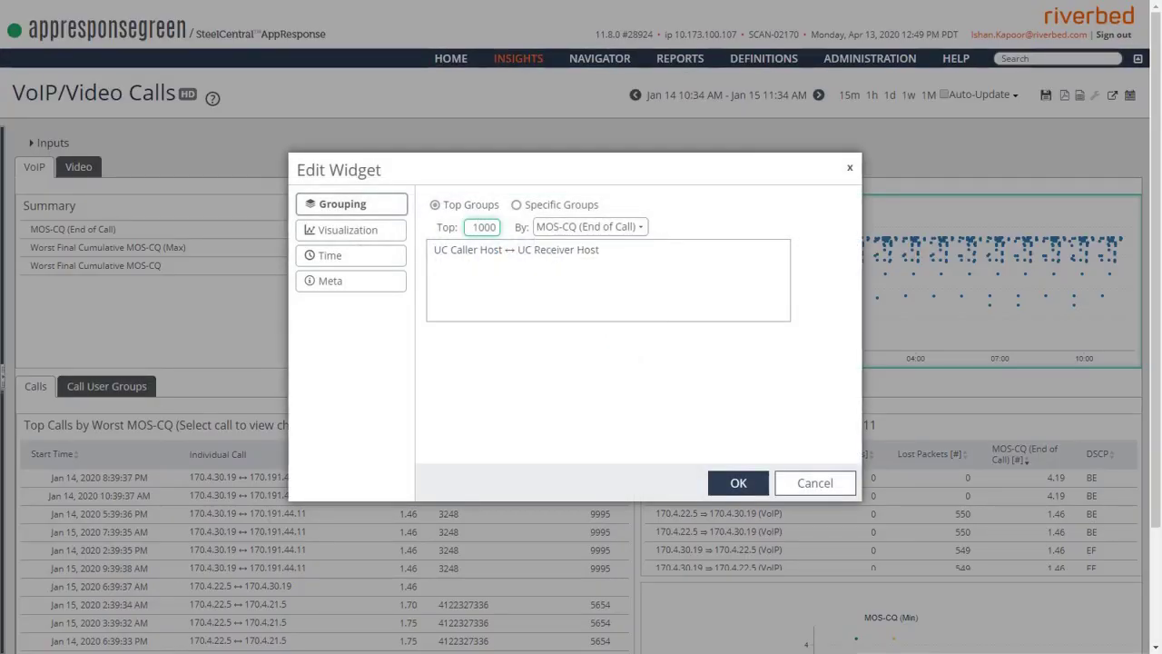
{"action": "double_click", "coordinate": [483, 227]}
{"action": "type", "text": "40000"}
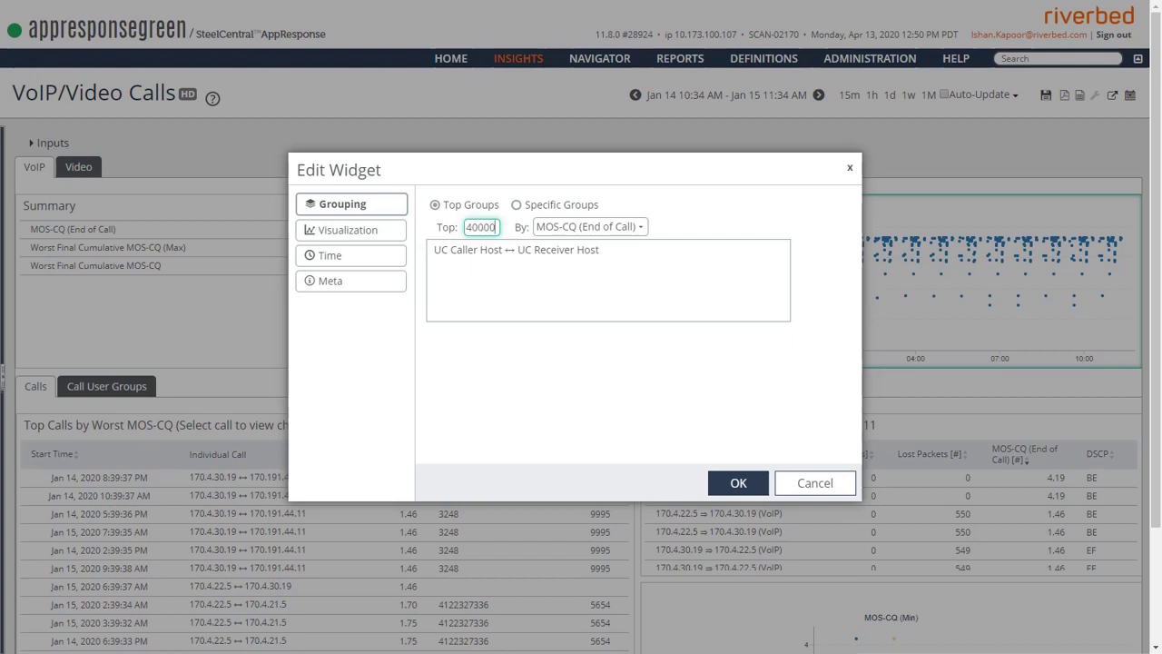
{"action": "left_click", "coordinate": [738, 482]}
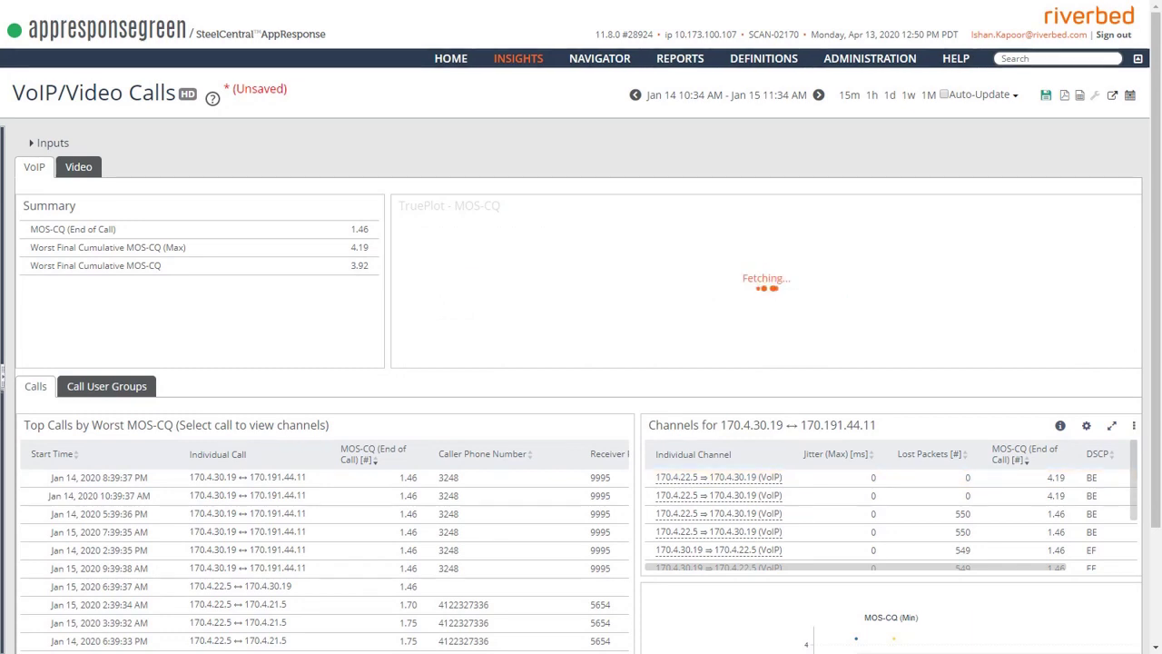
Set the Top Calls by Worst MOS-CQ table to list the top 40000 calls by MOS-CQ (End of Call)
{"action": "left_click", "coordinate": [625, 425]}
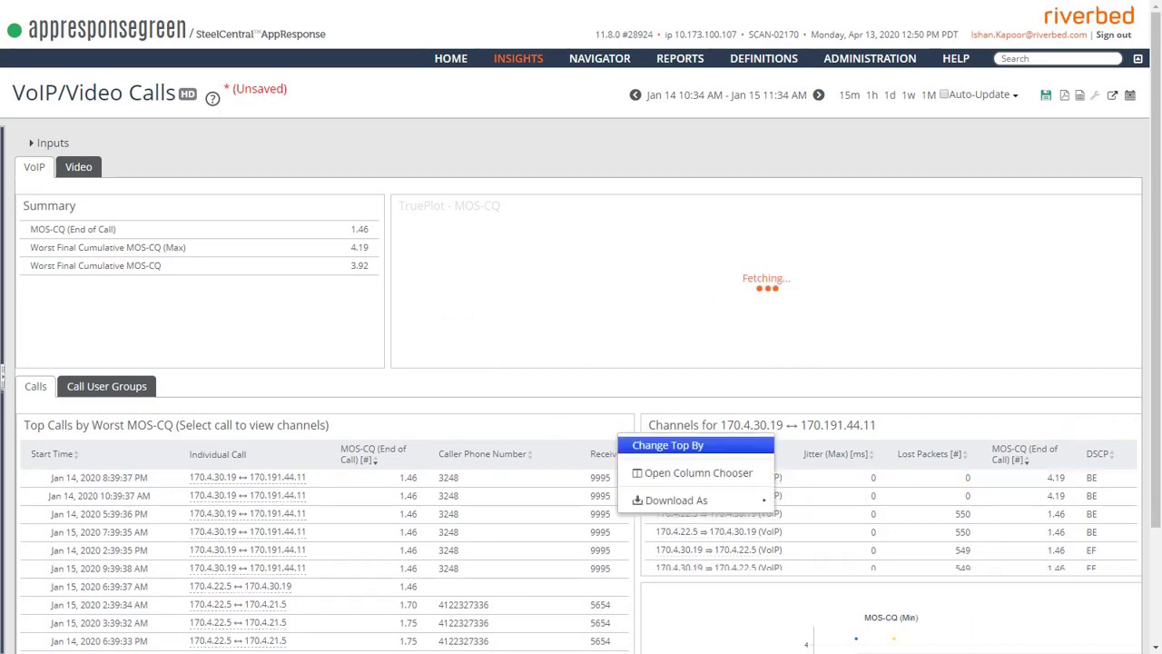
{"action": "left_click", "coordinate": [667, 445]}
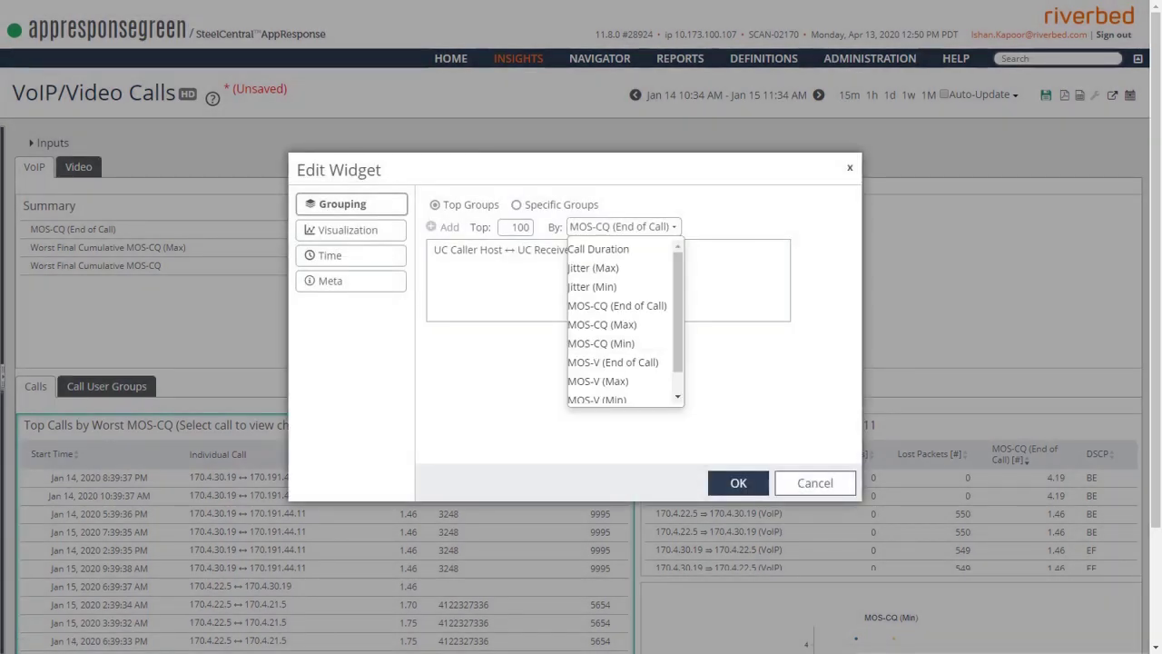
{"action": "type", "text": "40000"}
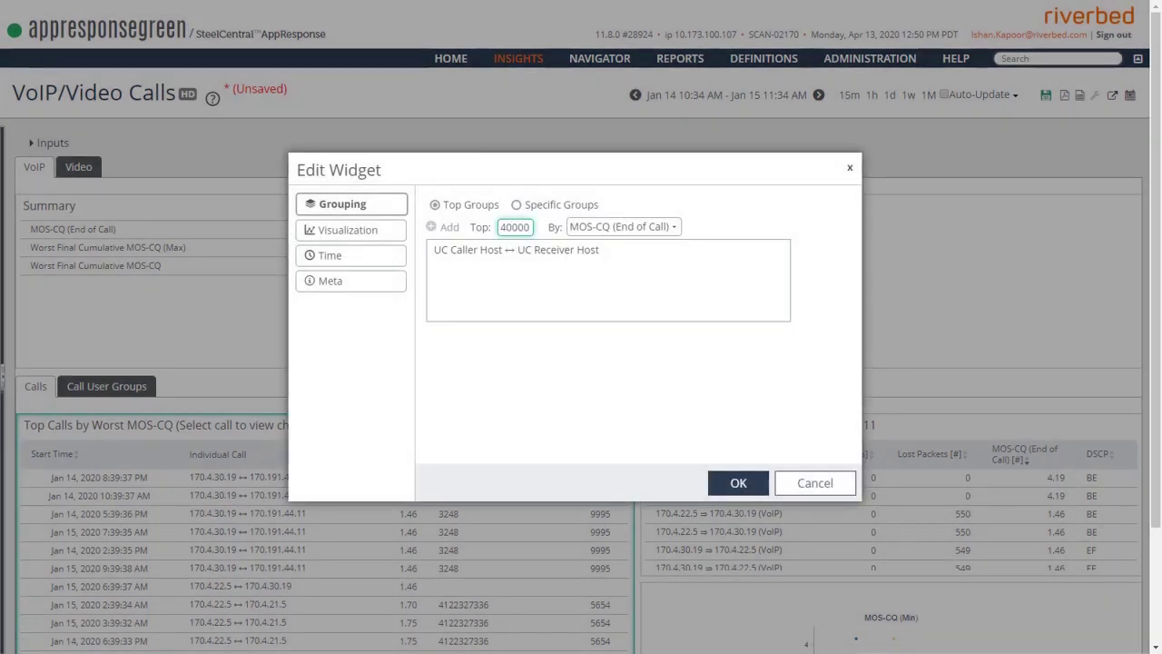
{"action": "left_click", "coordinate": [738, 482]}
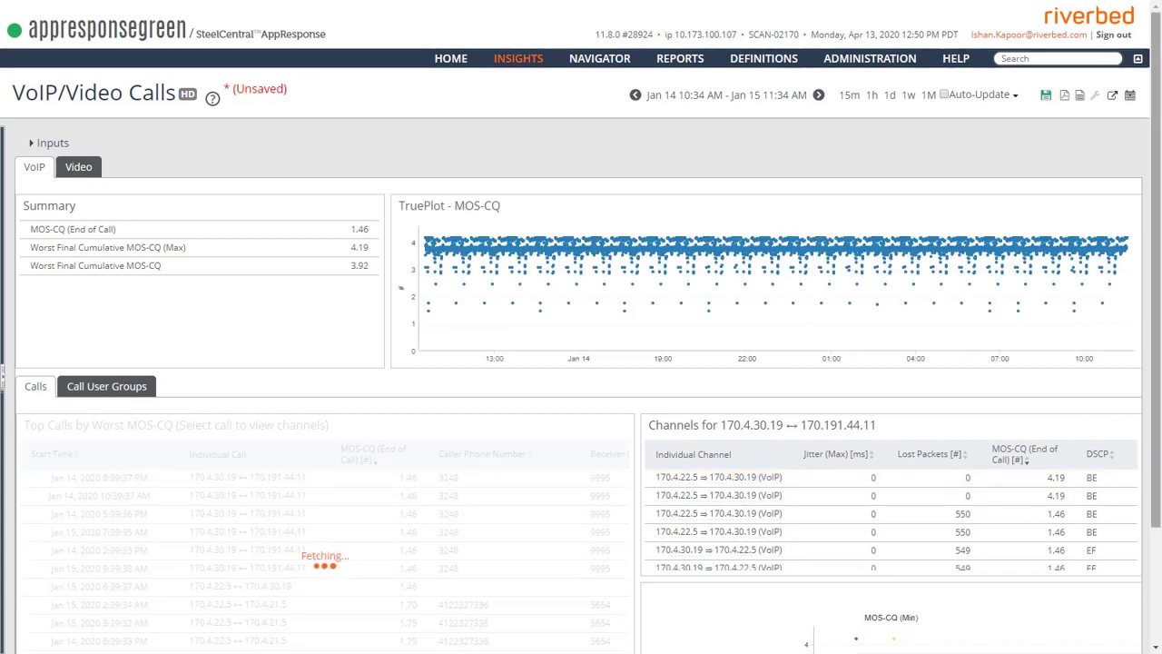
{"action": "scroll", "coordinate": [581, 327], "scroll_direction": "down", "scroll_amount": 1}
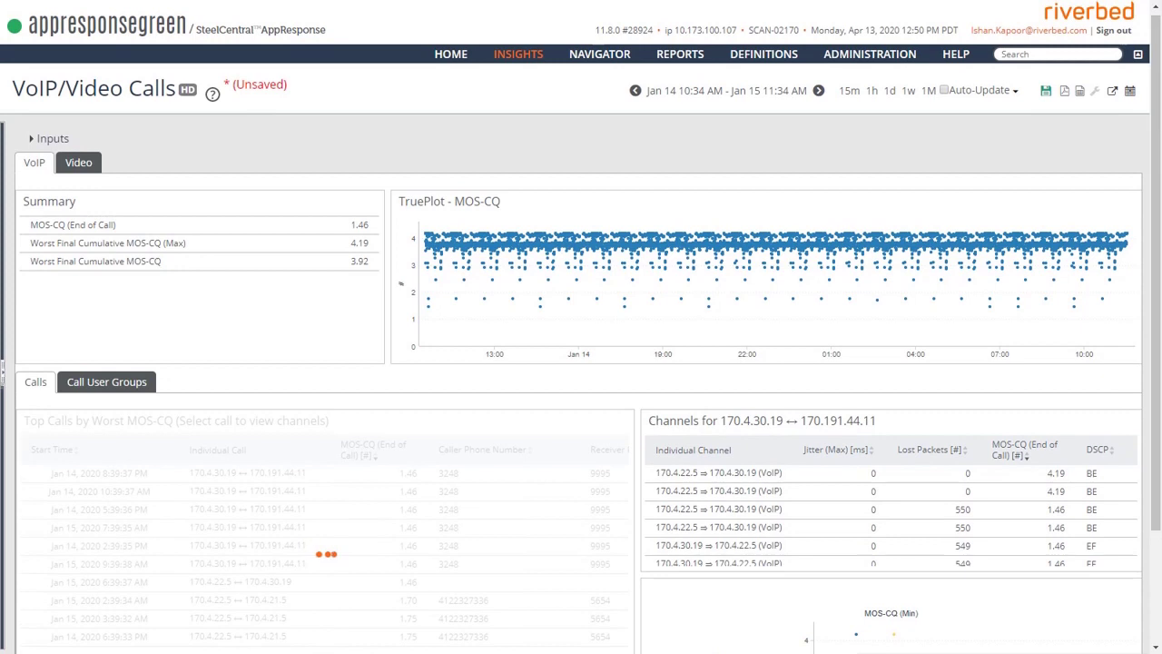
{"action": "mouse_move", "coordinate": [611, 254]}
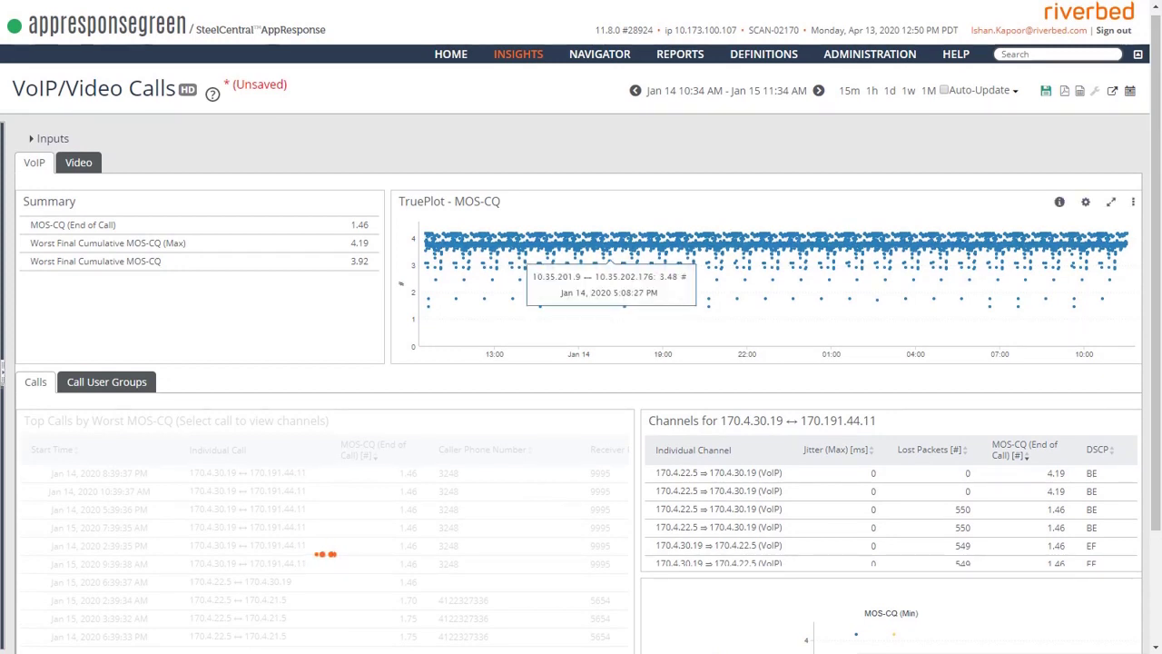
Change the number of top channels shown in the Channels table, keeping MOS-CQ (End of Call) as the ranking metric
{"action": "scroll", "coordinate": [581, 326], "scroll_direction": "down", "scroll_amount": 1}
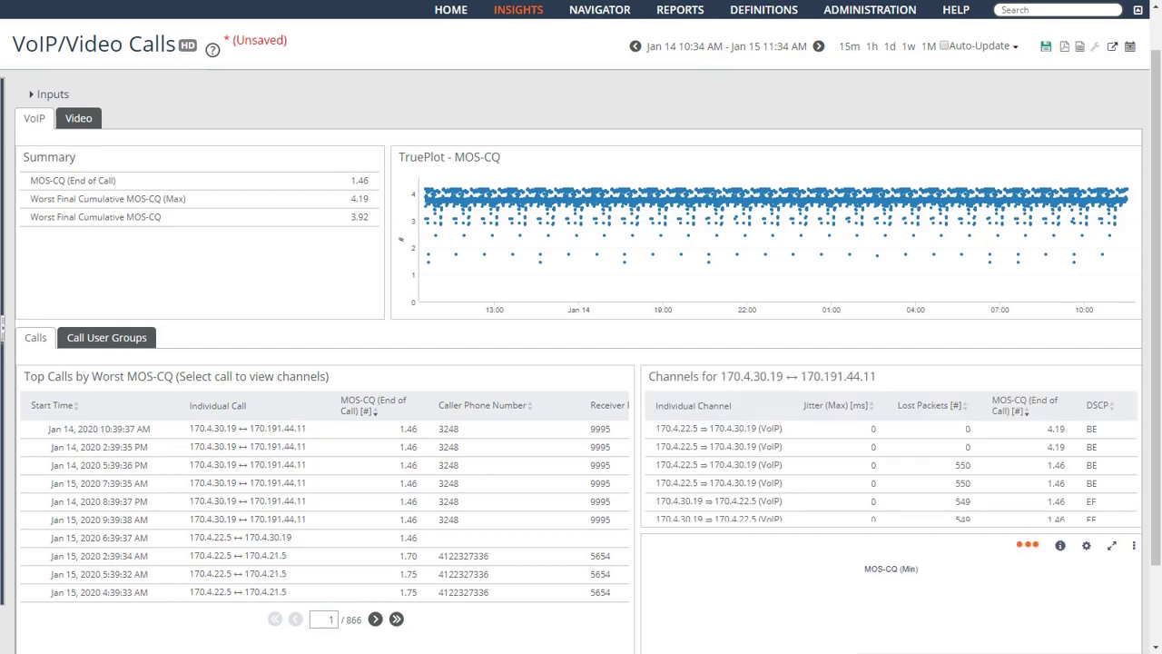
{"action": "left_click", "coordinate": [1133, 375]}
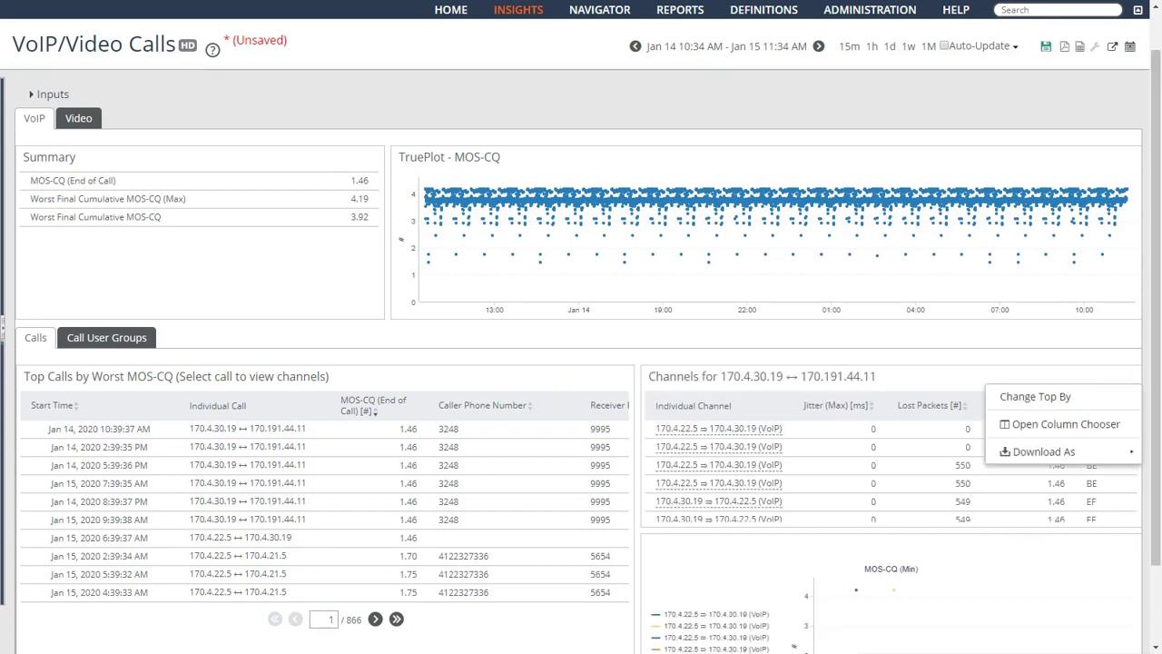
{"action": "left_click", "coordinate": [1035, 397]}
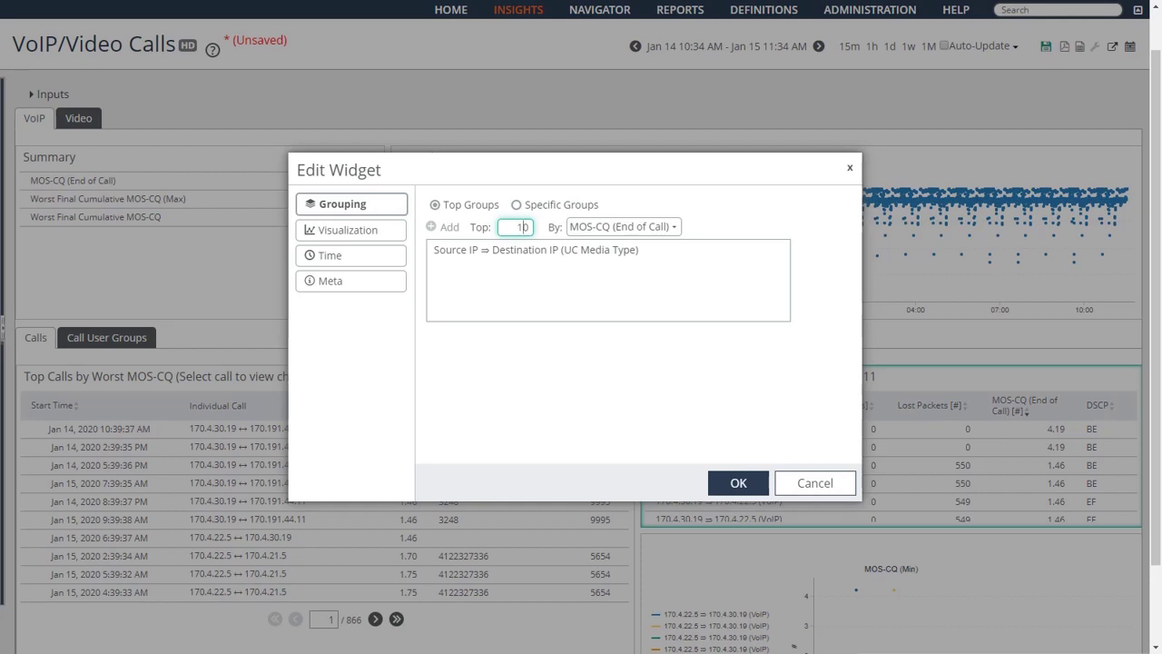
{"action": "key", "text": "BackSpace"}
{"action": "type", "text": "2"}
{"action": "key", "text": "BackSpace"}
{"action": "type", "text": "3"}
{"action": "key", "text": "BackSpace"}
{"action": "type", "text": "2"}
{"action": "left_click", "coordinate": [738, 482]}
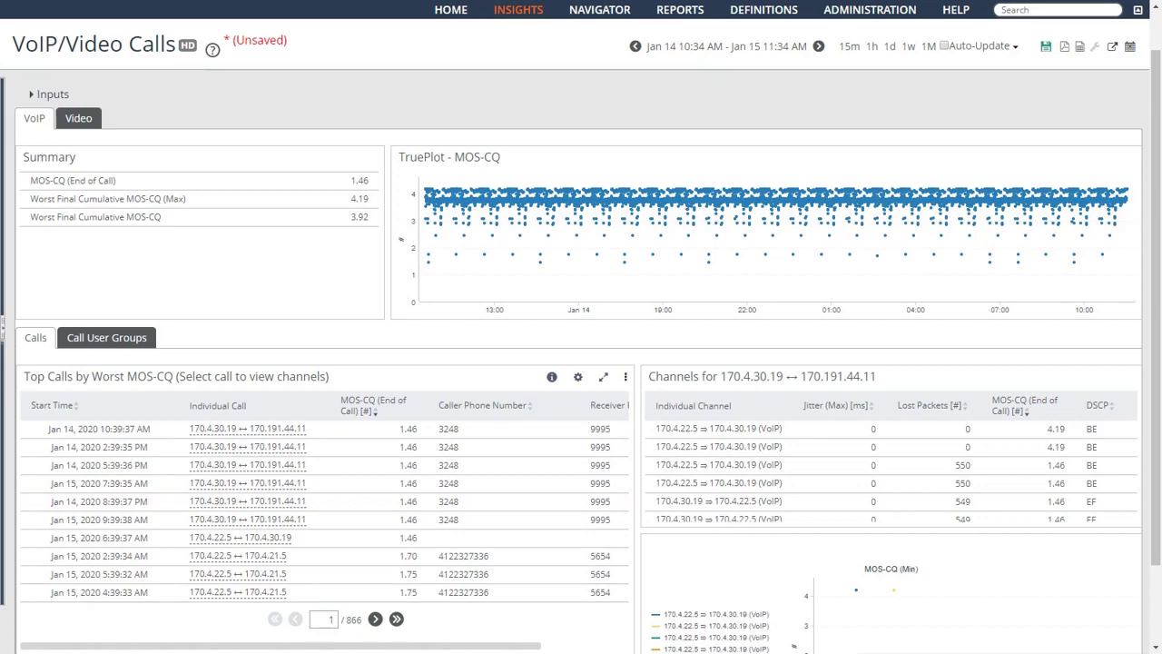
Review the grouping limit and the available ranking metrics of the Top Calls by Worst MOS-CQ table
{"action": "left_click", "coordinate": [626, 376]}
{"action": "left_click", "coordinate": [662, 394]}
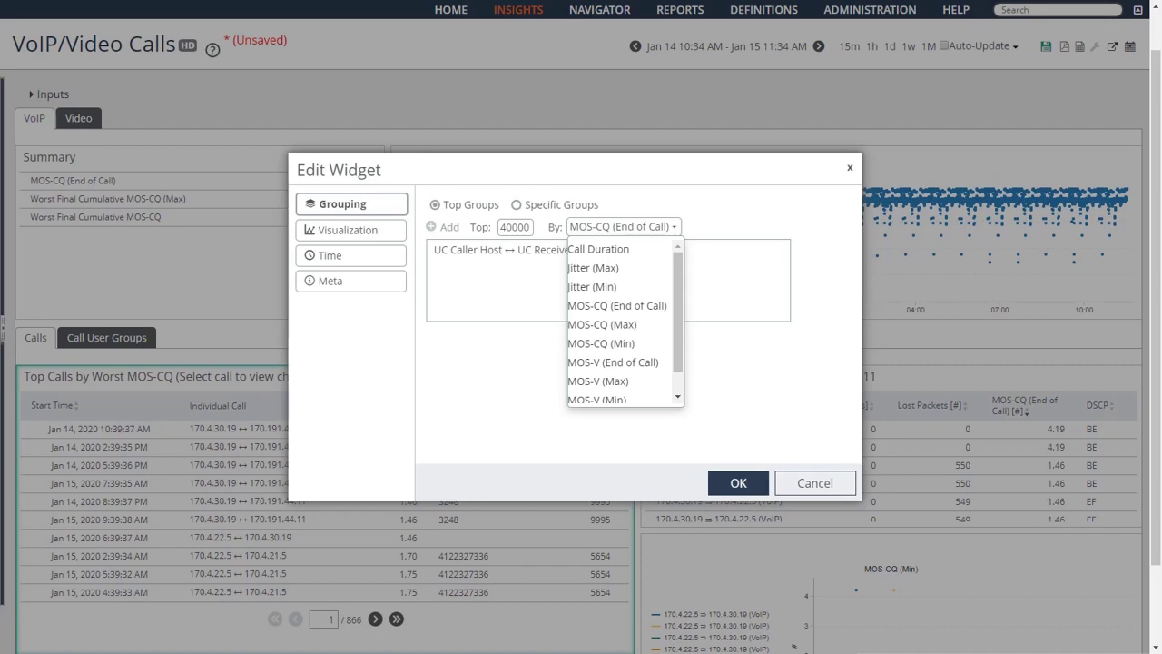
{"action": "left_click", "coordinate": [815, 482]}
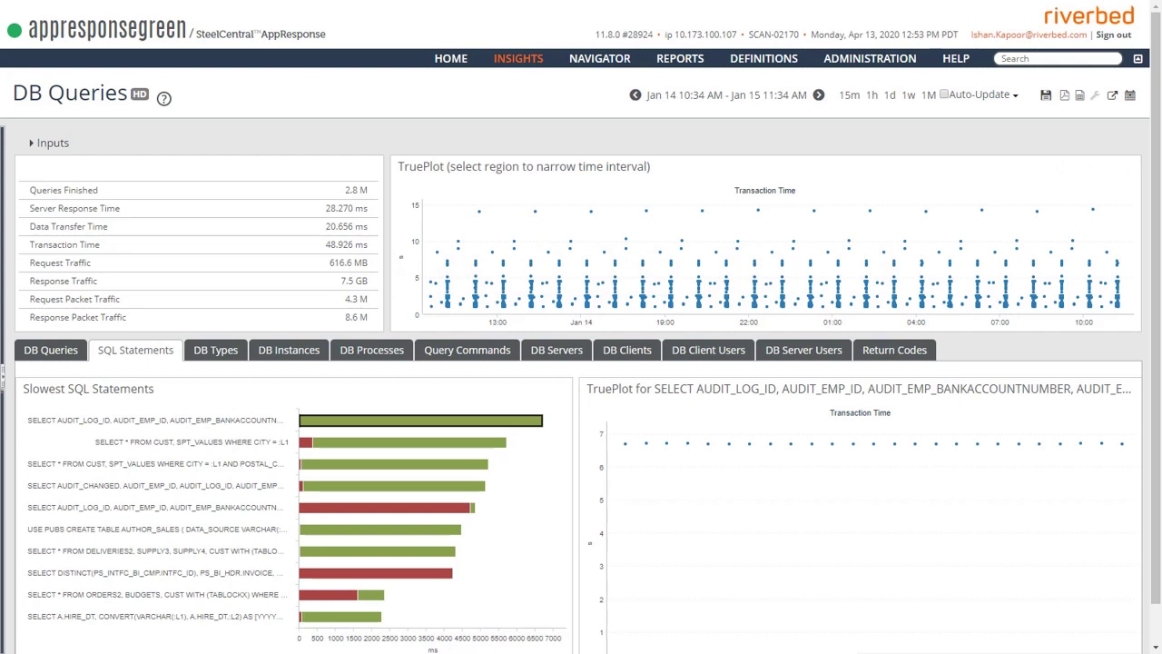
Review the filter inputs available for the DB Queries insight
{"action": "left_click", "coordinate": [50, 143]}
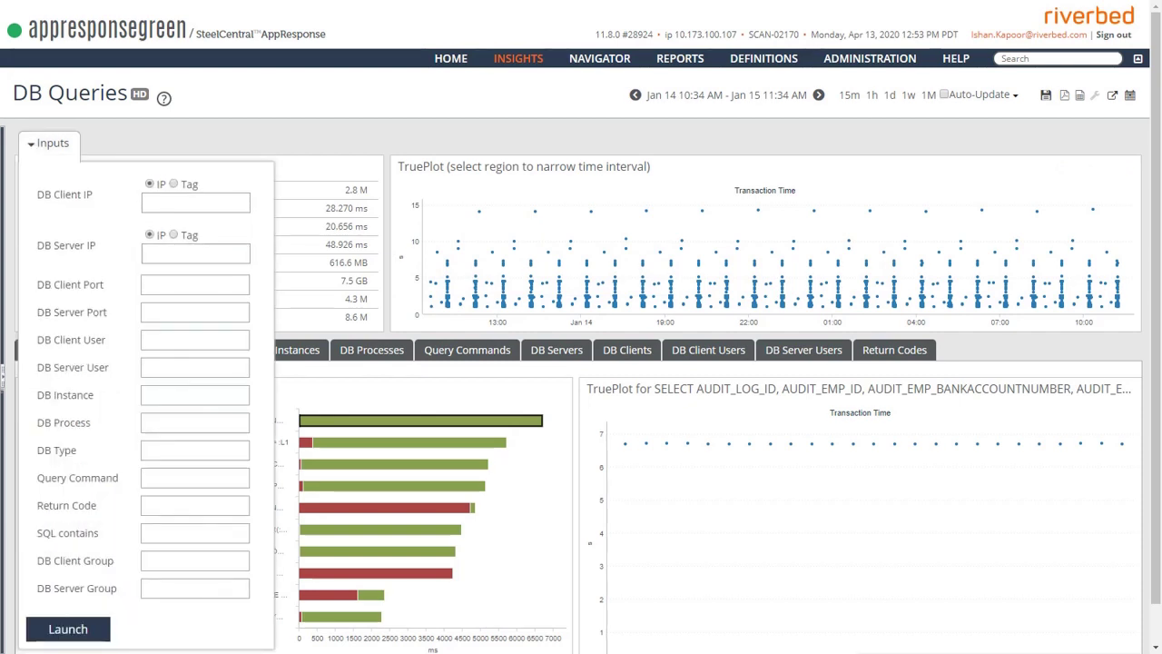
{"action": "left_click", "coordinate": [50, 143]}
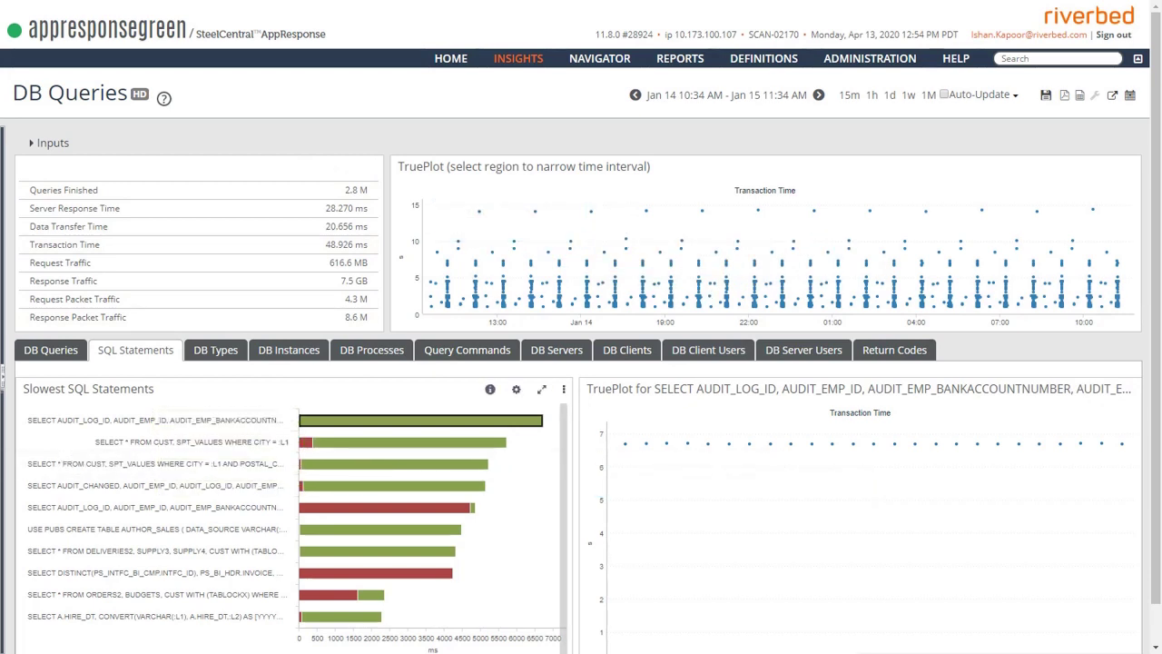
Try a top limit of 40 for the Slowest SQL Statements chart, then set it to the top 20 by Transaction Time
{"action": "left_click", "coordinate": [563, 388]}
{"action": "left_click", "coordinate": [606, 442]}
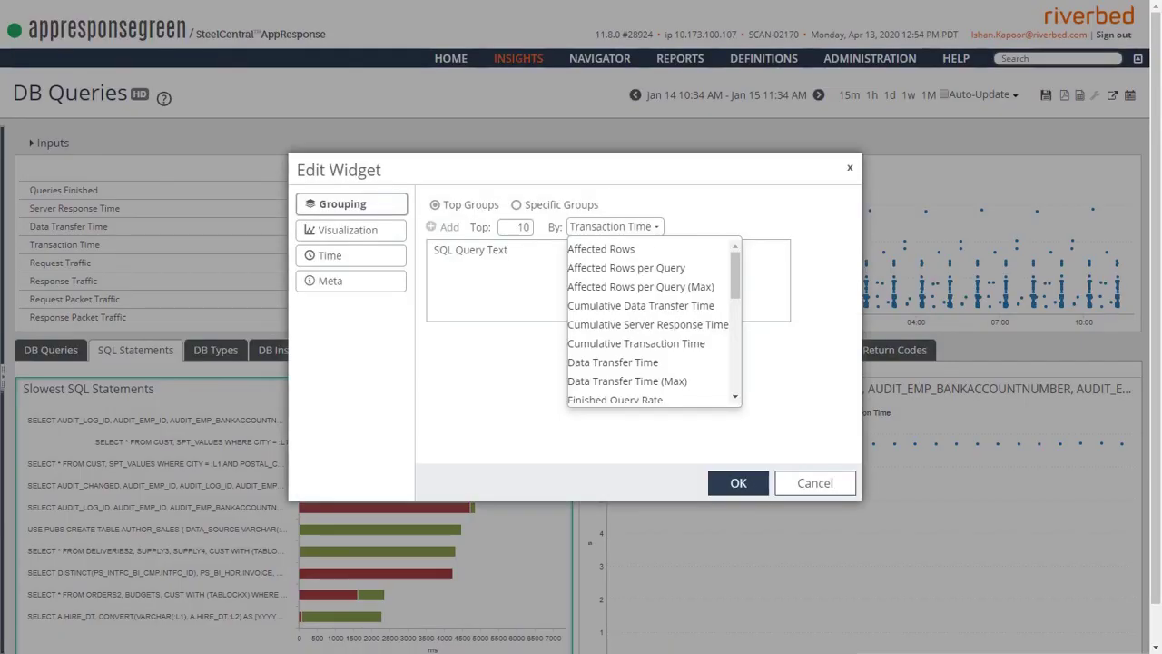
{"action": "left_click", "coordinate": [520, 227]}
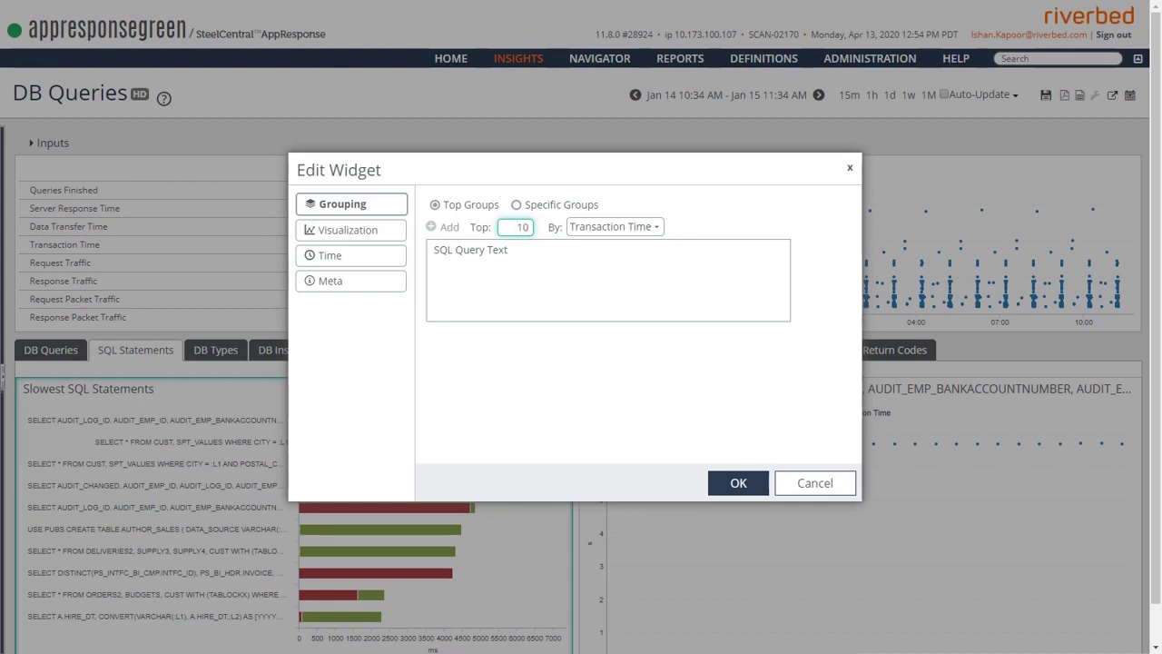
{"action": "double_click", "coordinate": [518, 227]}
{"action": "type", "text": "40"}
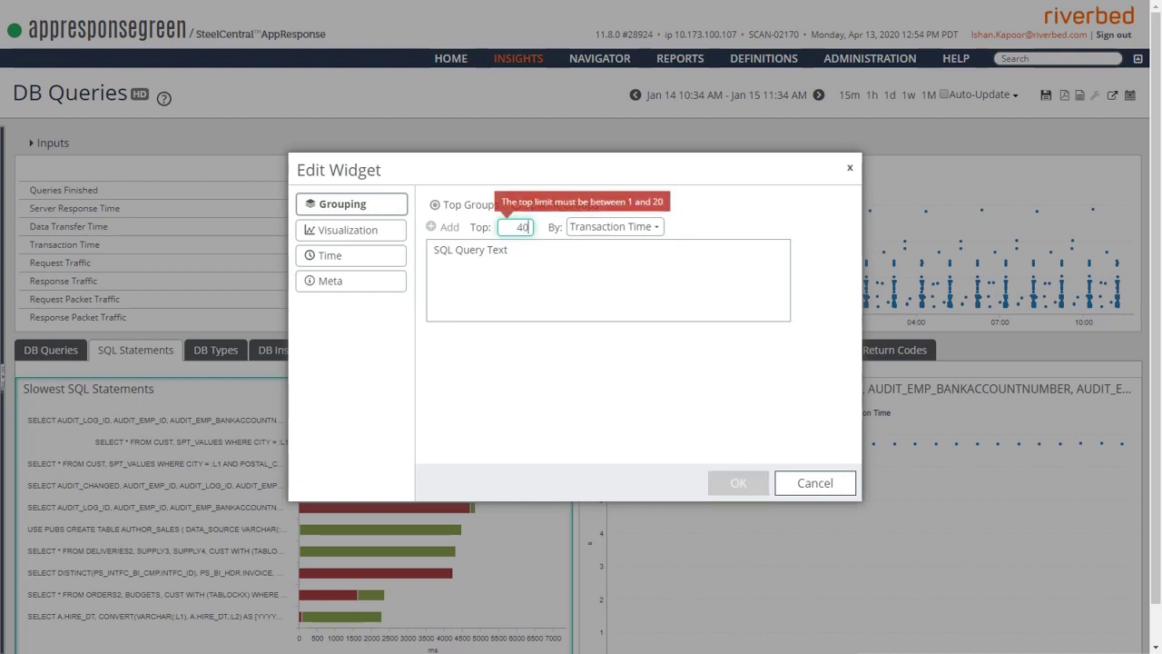
{"action": "key", "text": "BackSpace"}
{"action": "key", "text": "BackSpace"}
{"action": "type", "text": "20"}
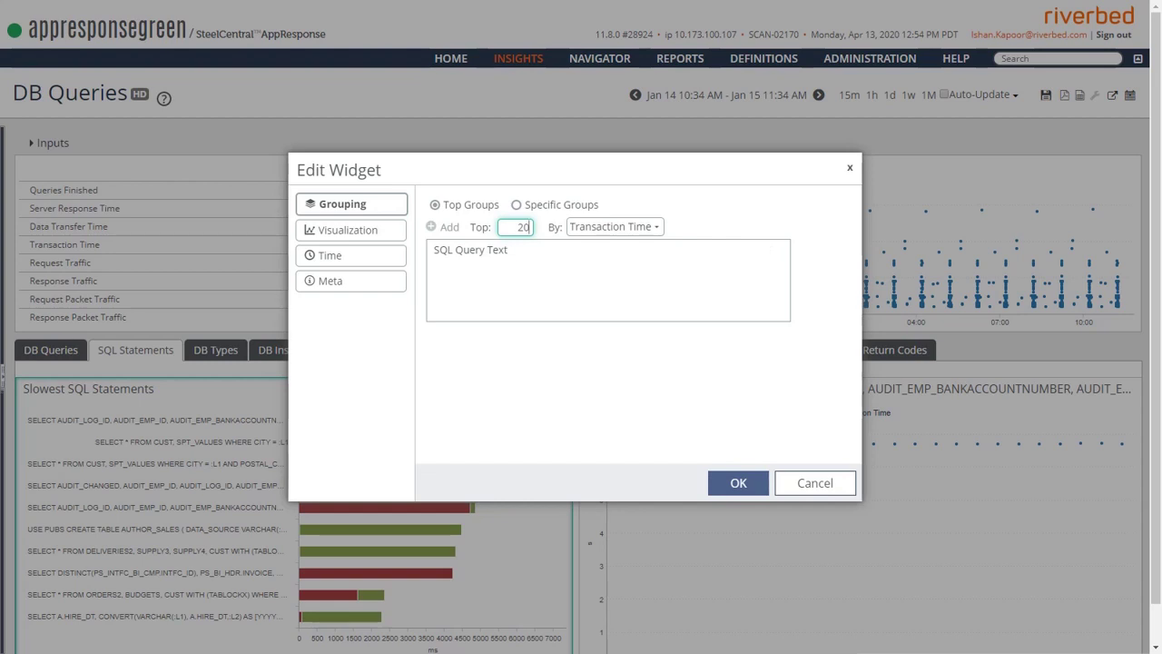
{"action": "key", "text": "Return"}
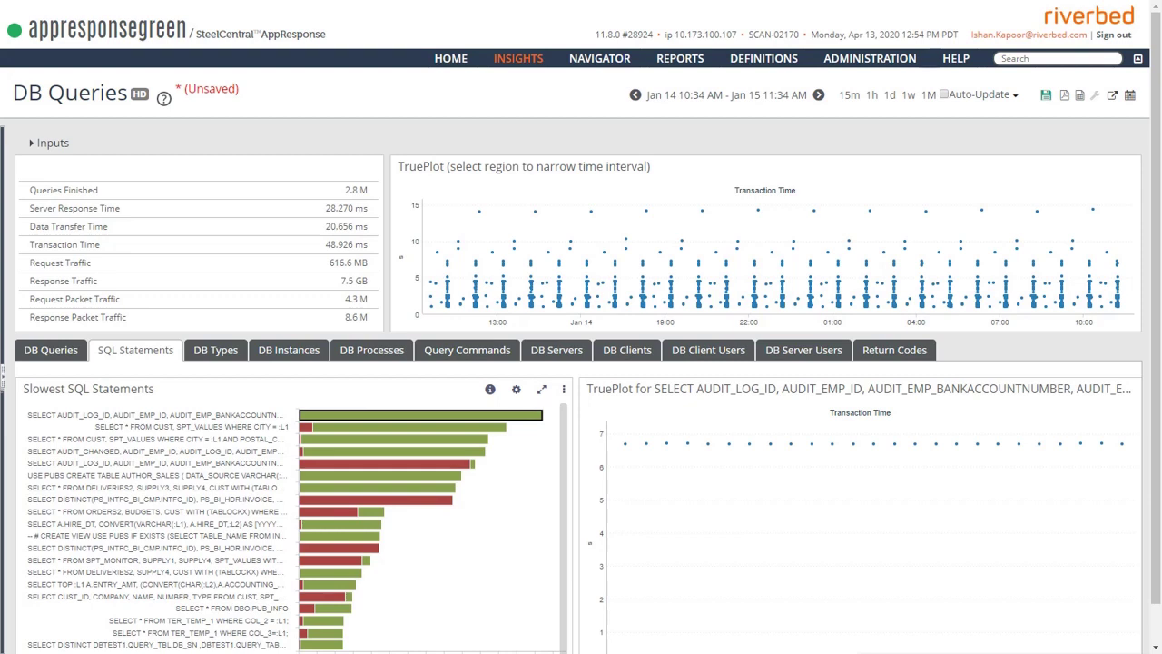
Set the upper TruePlot (select region to narrow time interval) to show the top 40000 groups by Transaction Time
{"action": "left_click", "coordinate": [1132, 167]}
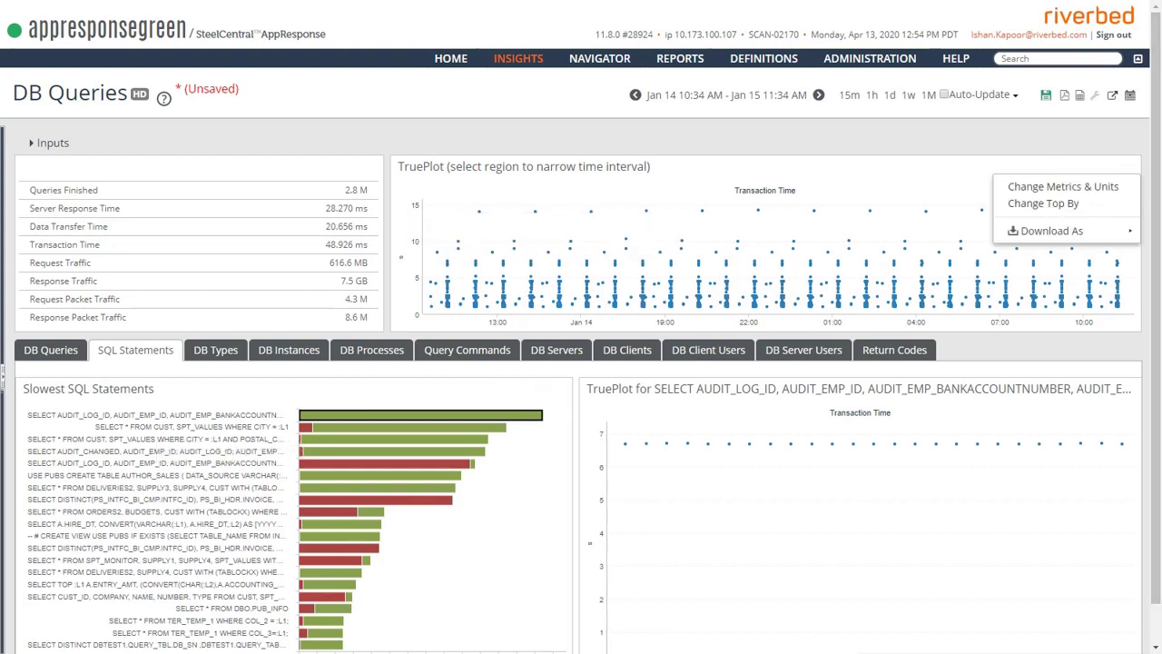
{"action": "left_click", "coordinate": [1043, 203]}
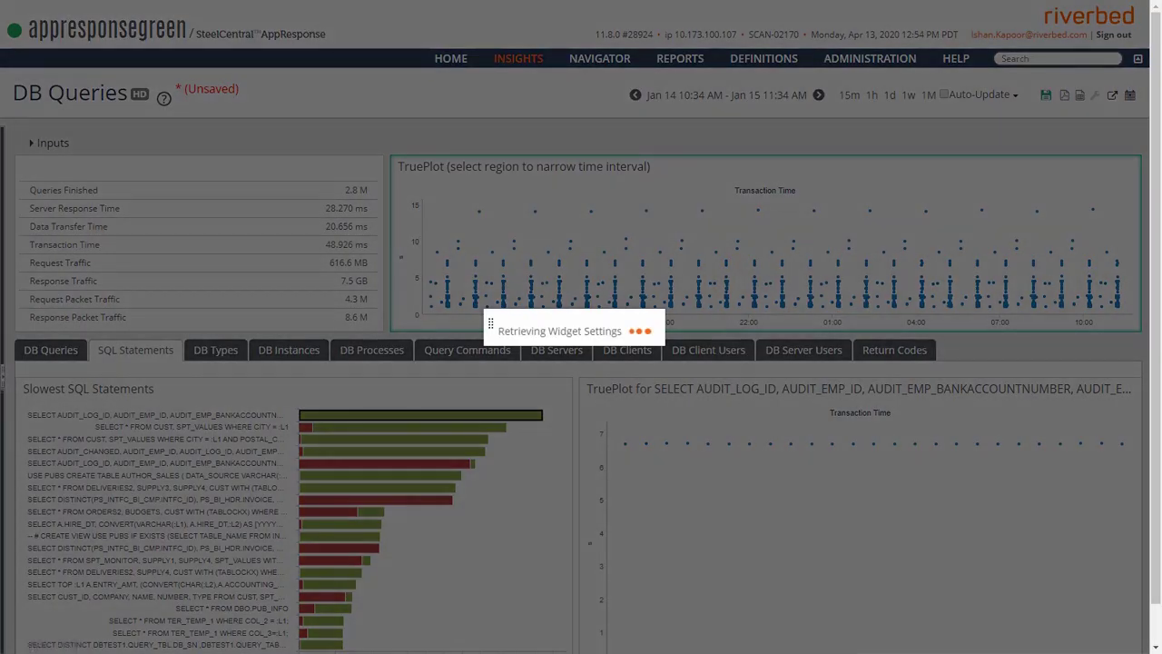
{"action": "left_click", "coordinate": [484, 227]}
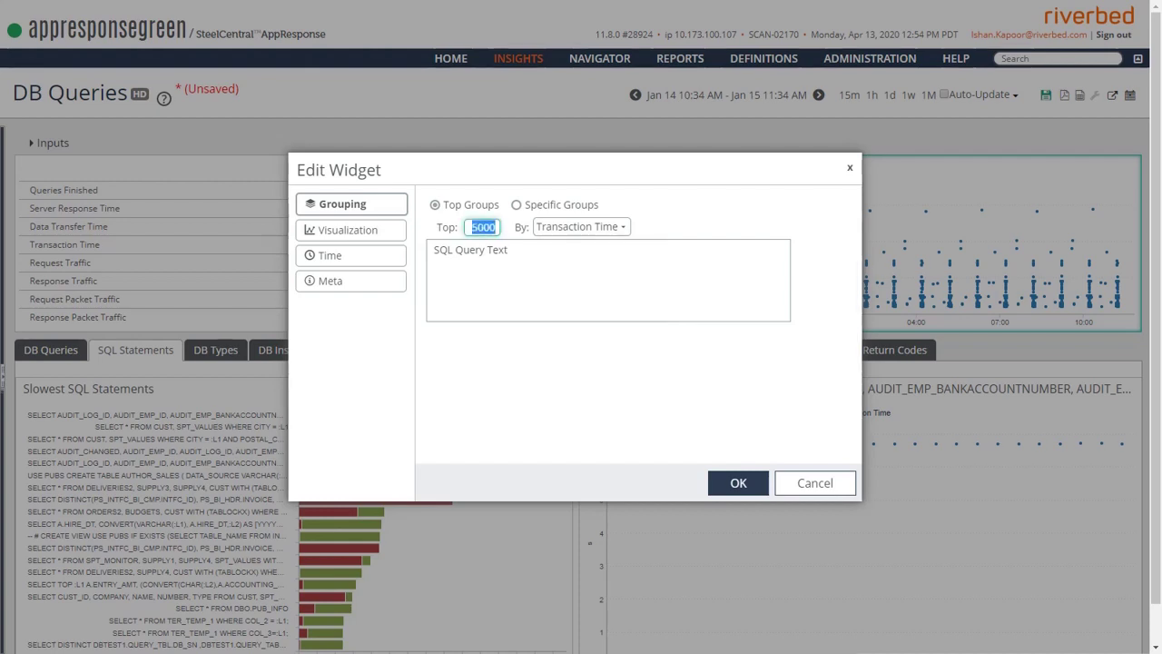
{"action": "type", "text": "40"}
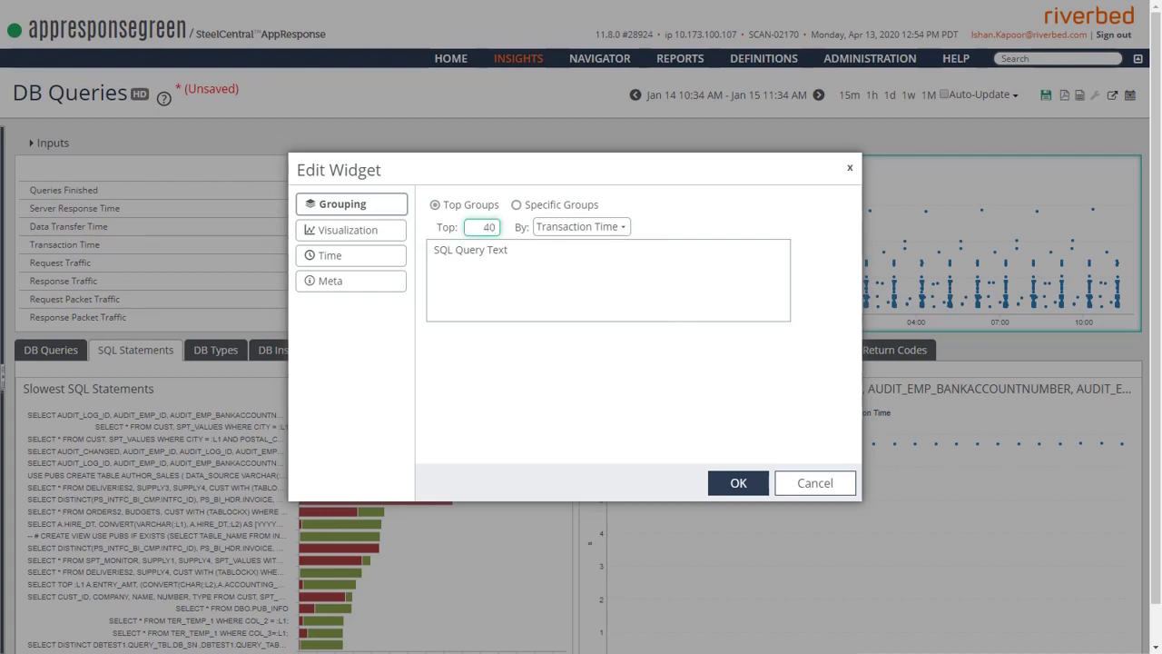
{"action": "type", "text": "000"}
{"action": "left_click", "coordinate": [738, 482]}
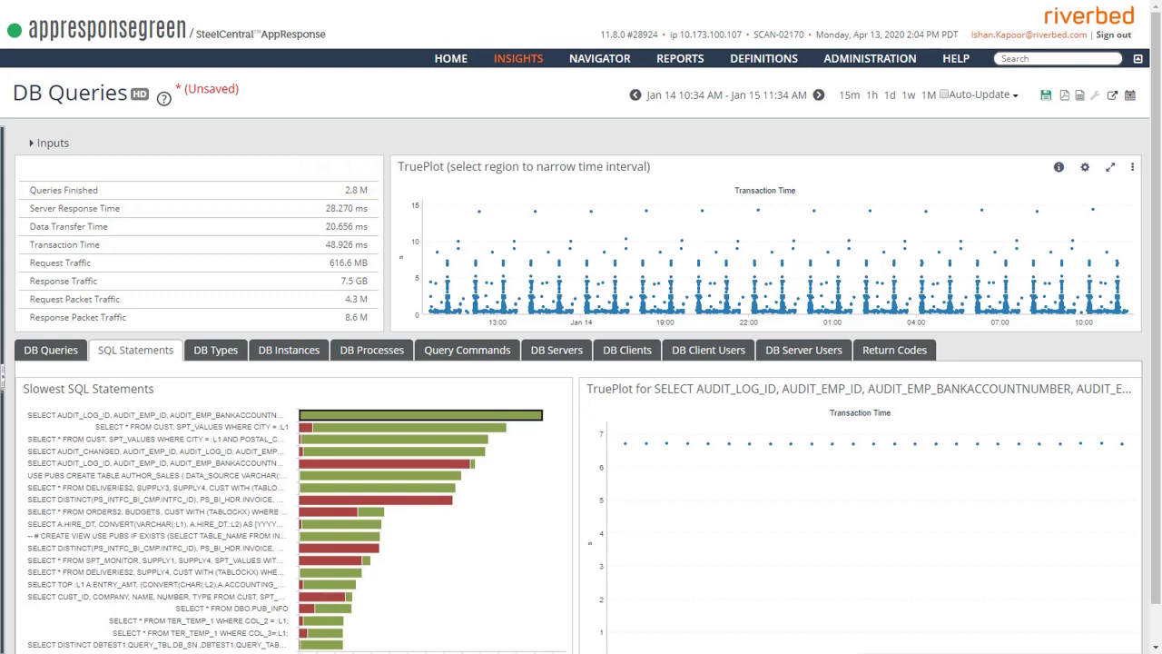
{"action": "mouse_move", "coordinate": [453, 310]}
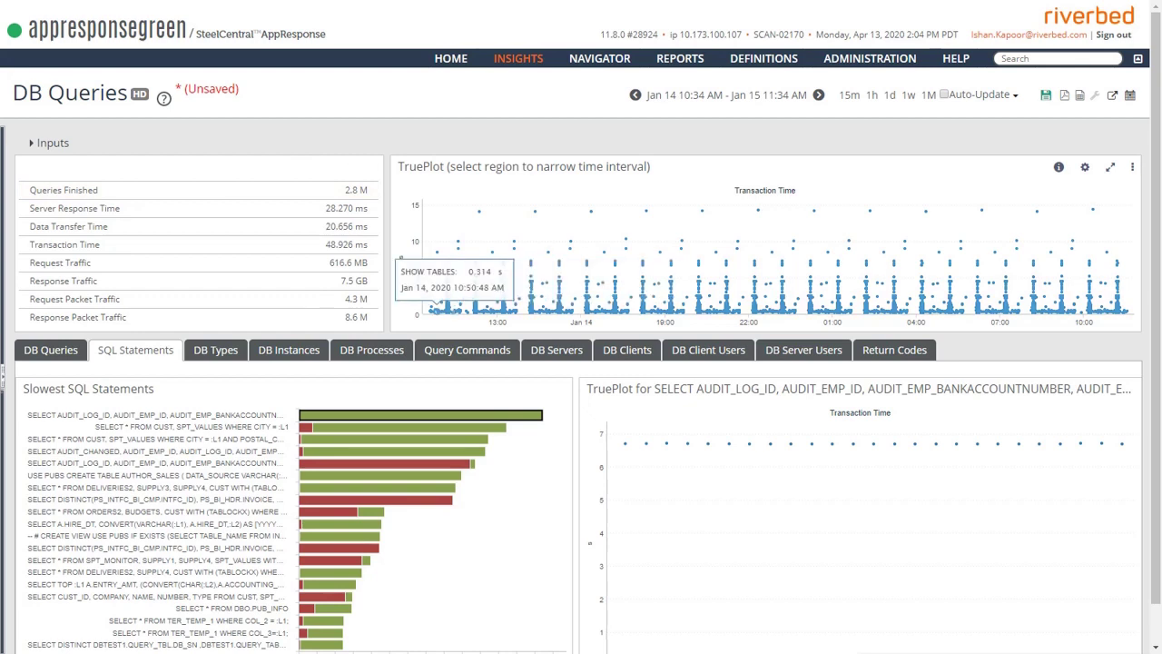